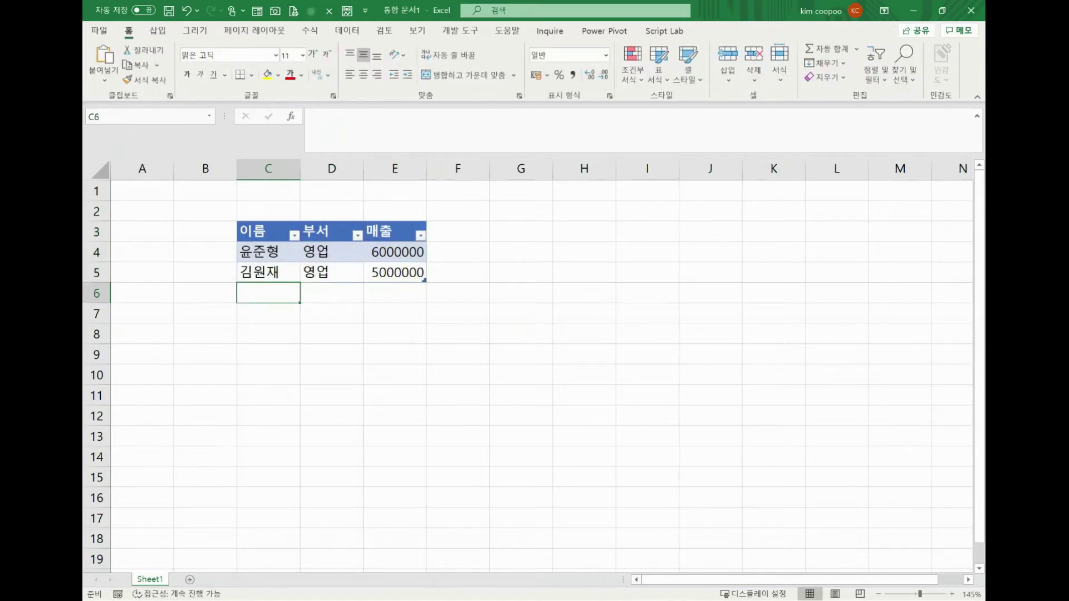
Step: Enter a new record in row 6 directly below the table: the employee's name, department 관리 and sales 400000
text(김근표)
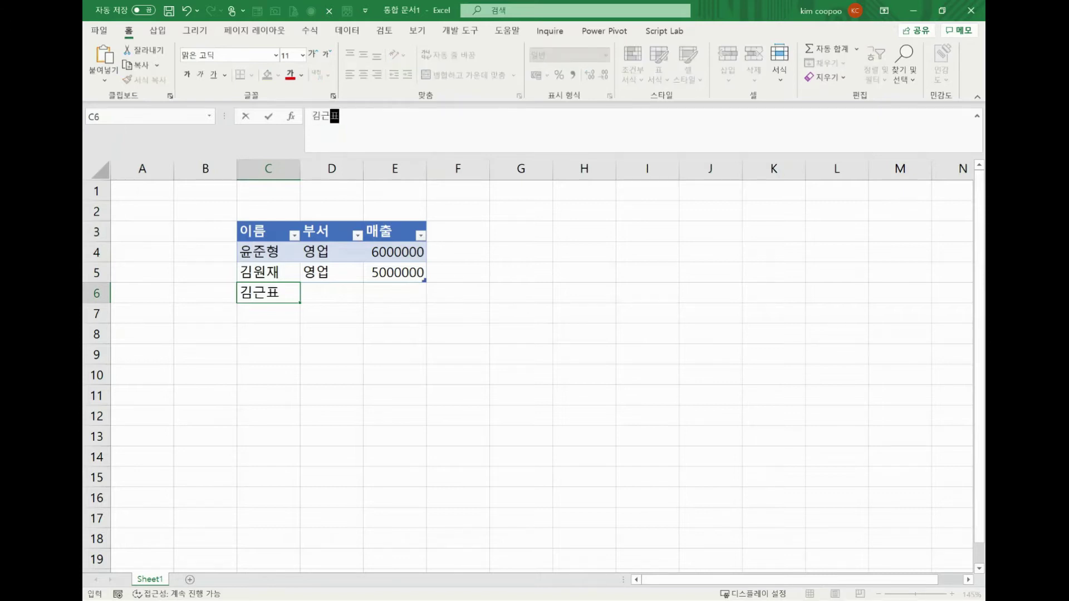
key(Tab)
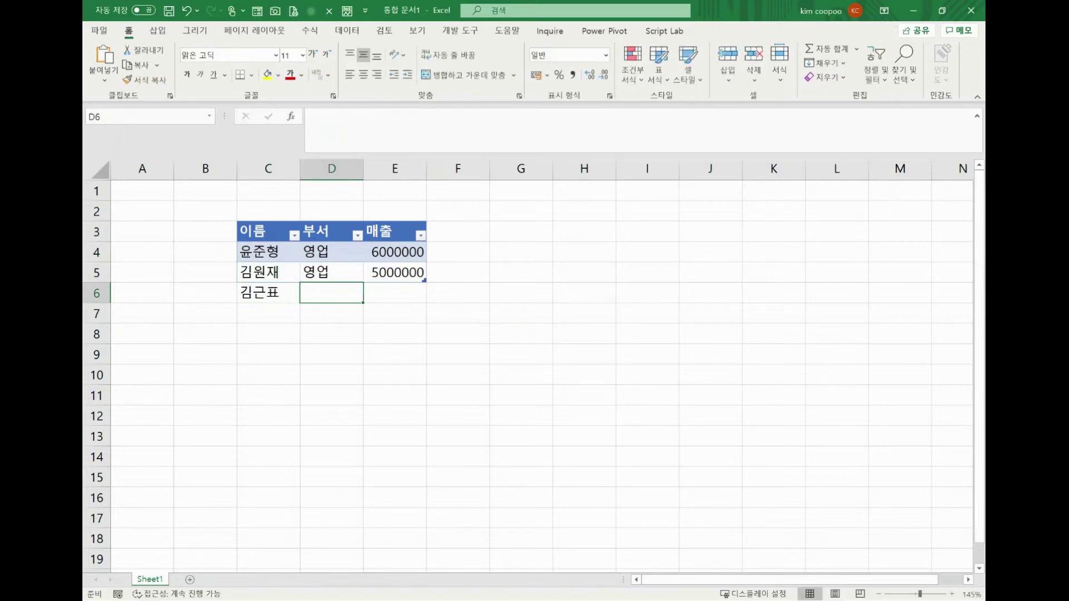
text(관리)
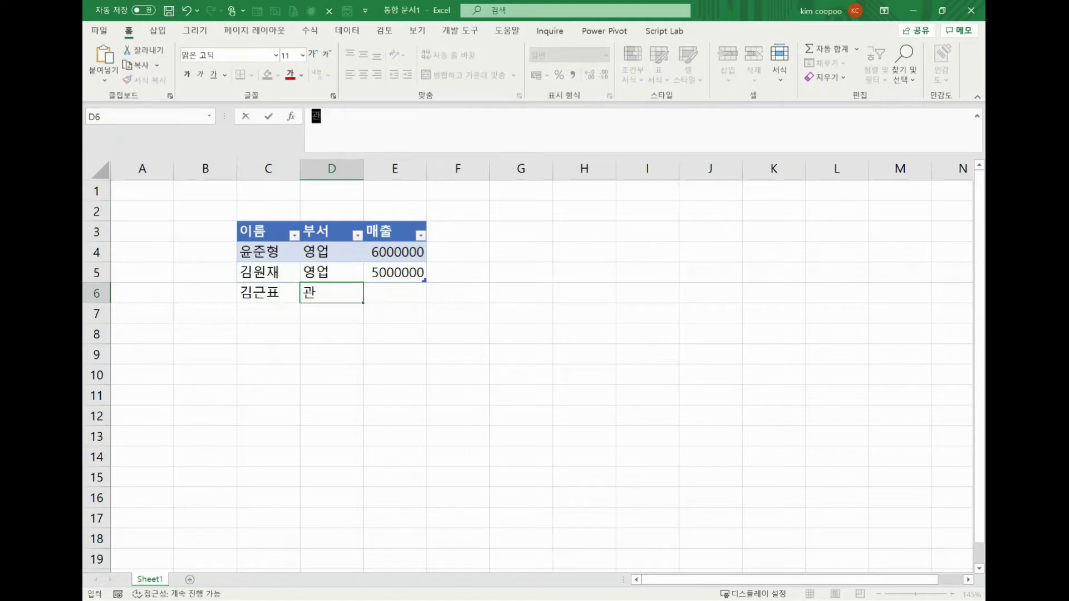
key(Tab)
text(400000)
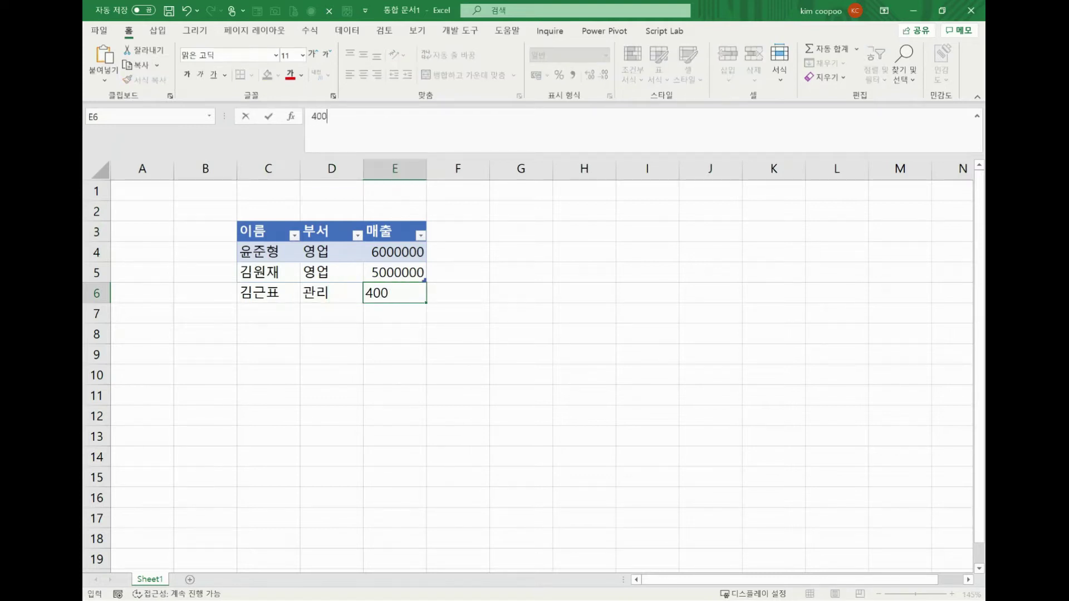
key(Return)
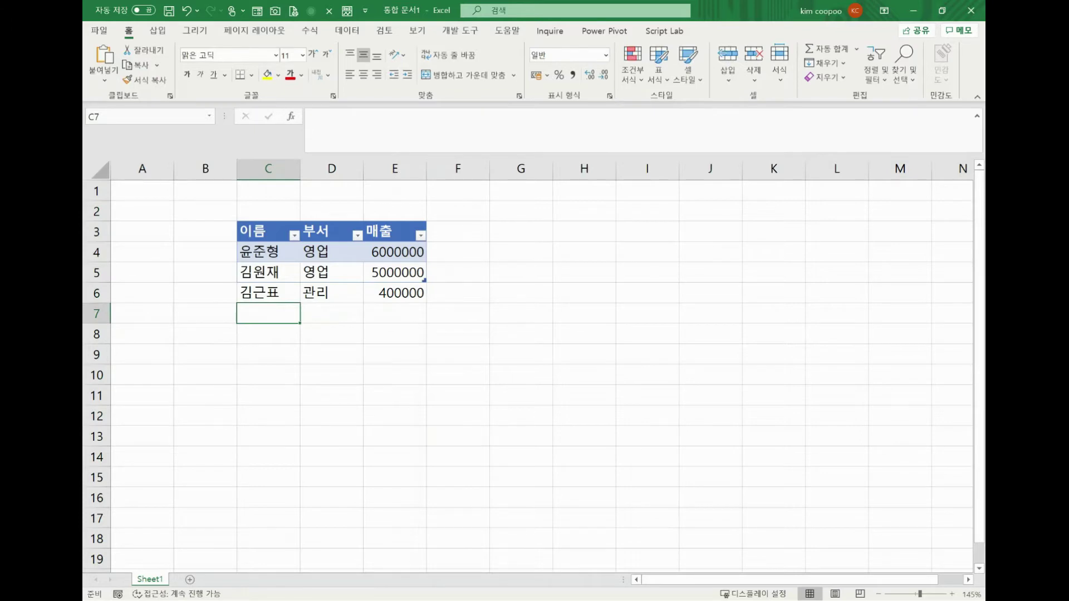
key(Up)
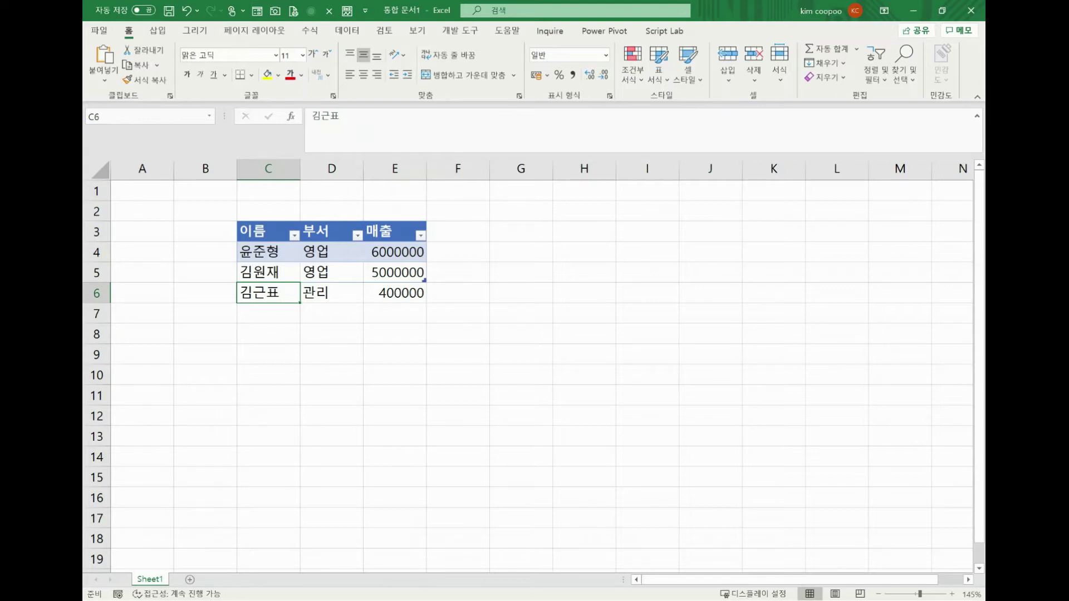
Step: Turn on 표에 새 행 및 열 포함 in the as-you-type AutoFormat settings of the proofing AutoCorrect options and accept the change
click(99, 32)
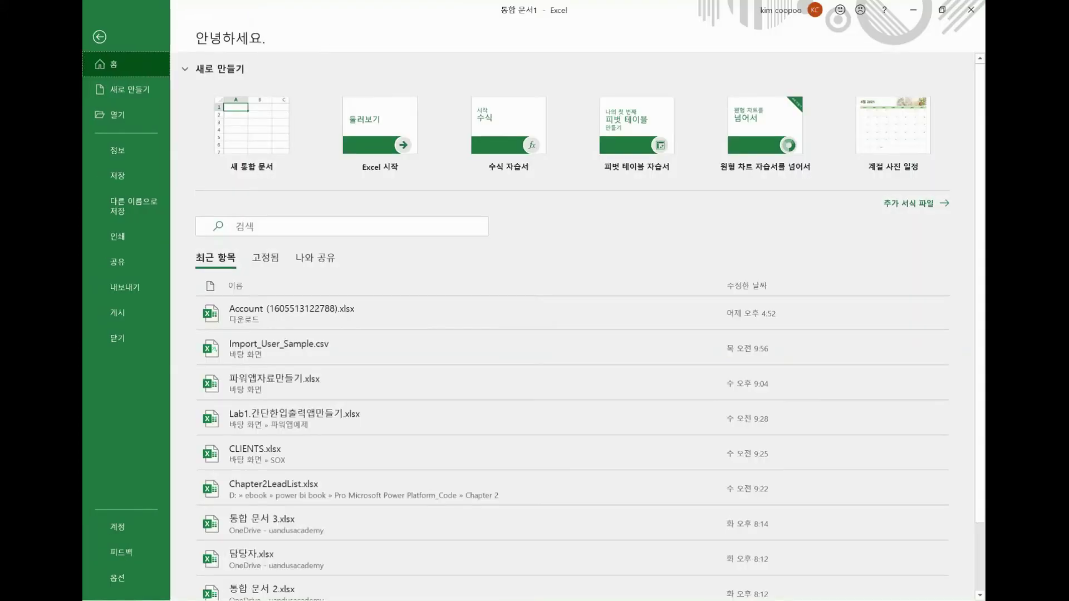
click(124, 580)
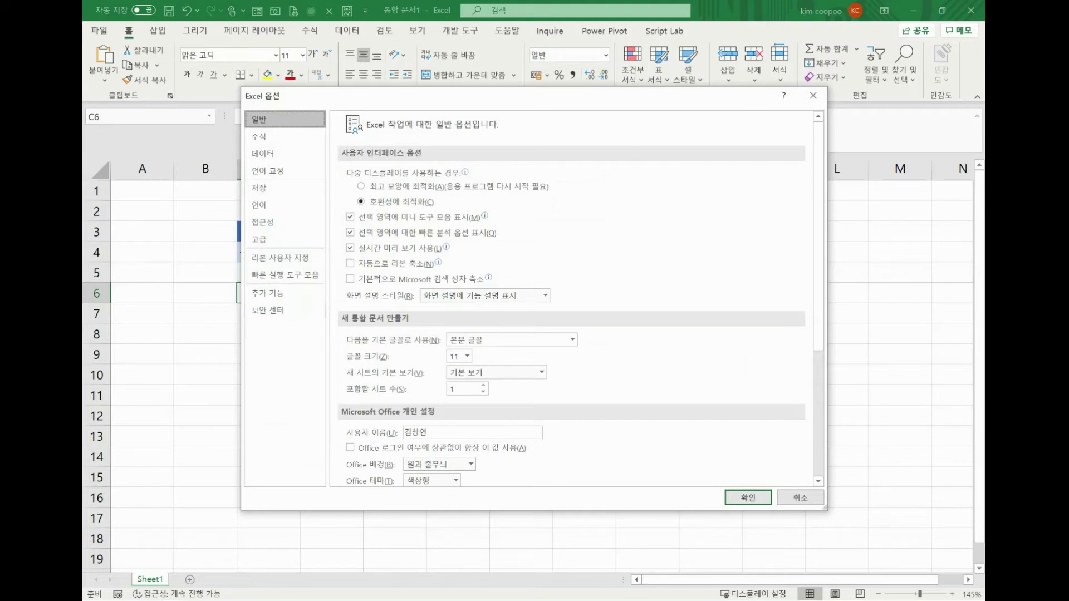
drag(562, 100, 712, 85)
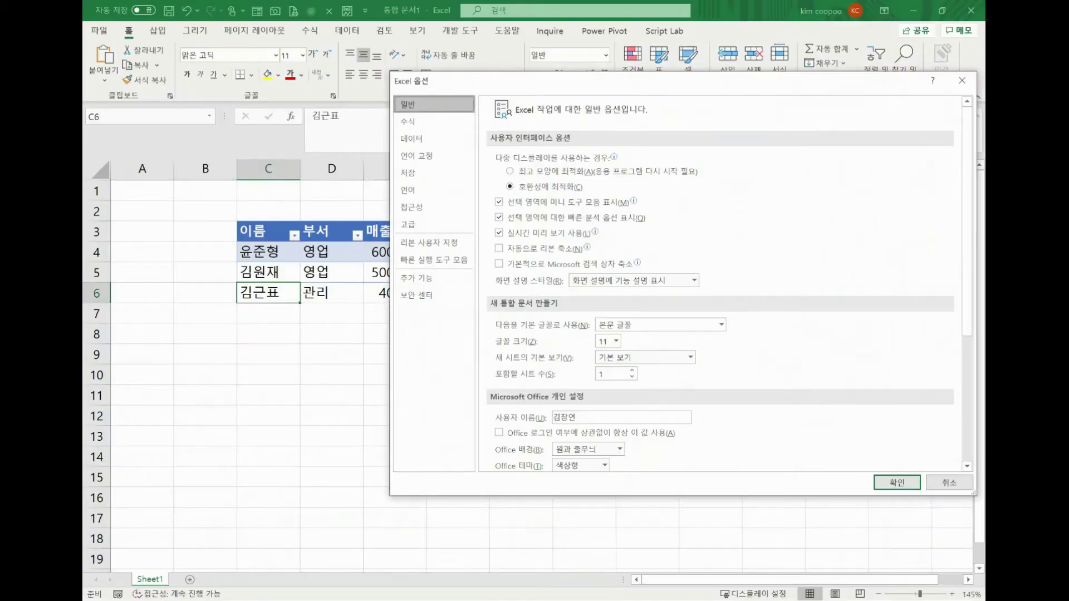
click(416, 156)
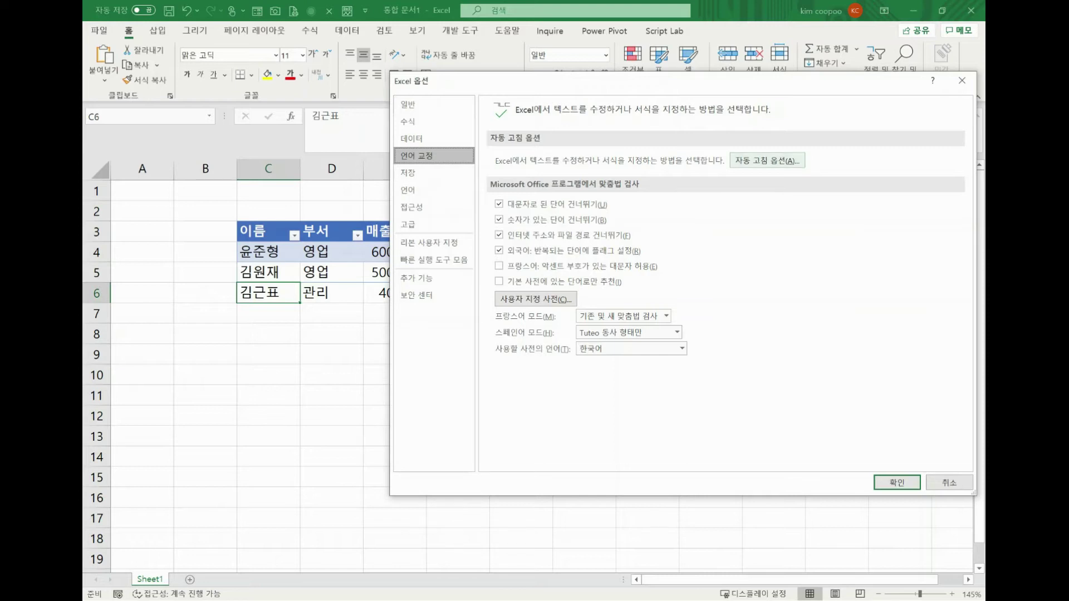
click(768, 161)
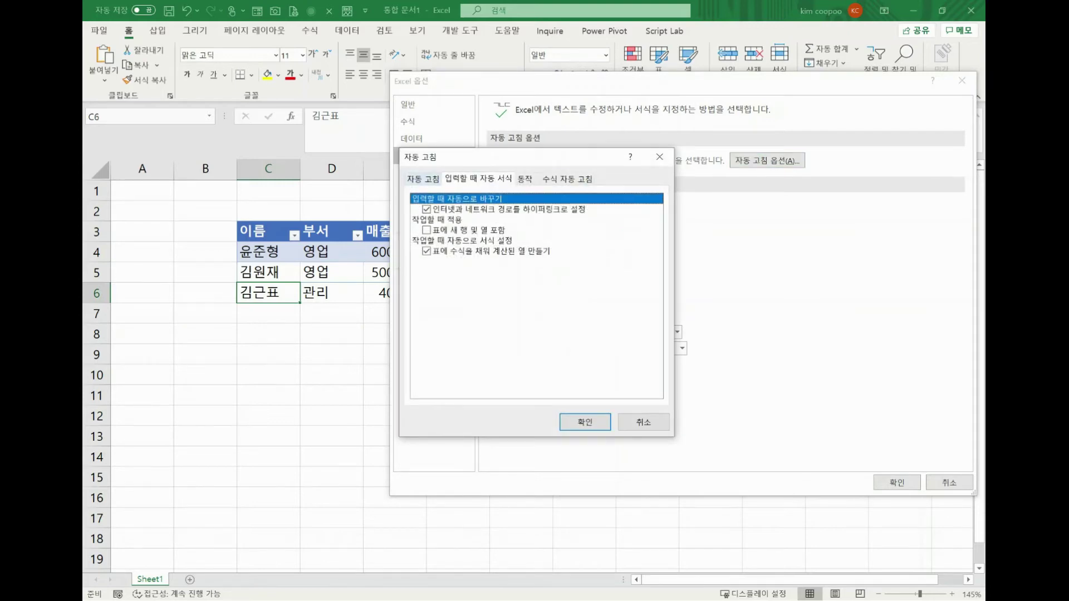
click(423, 178)
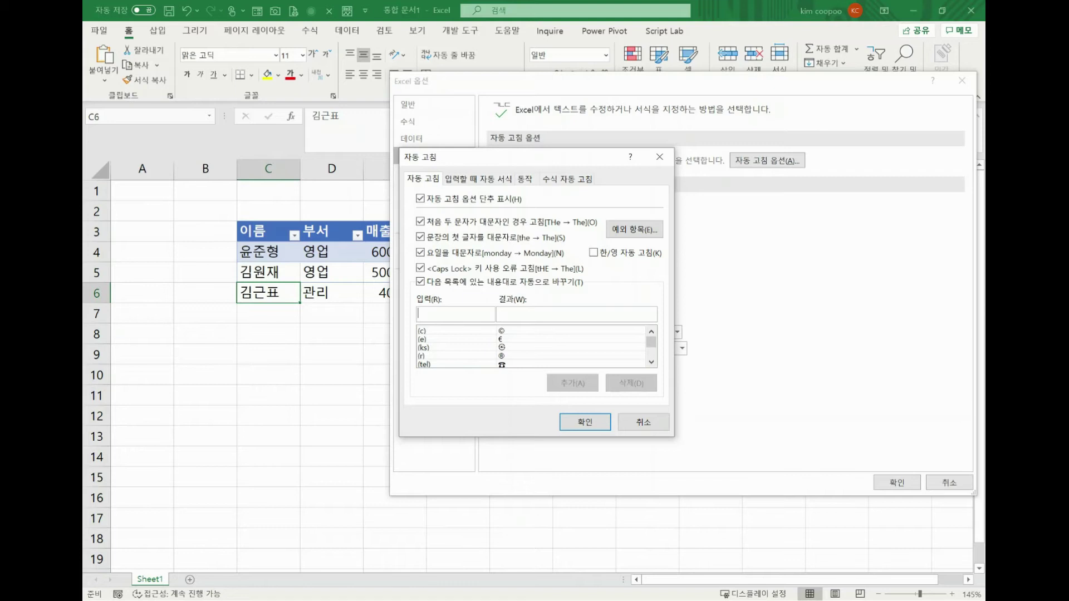
drag(651, 342, 651, 352)
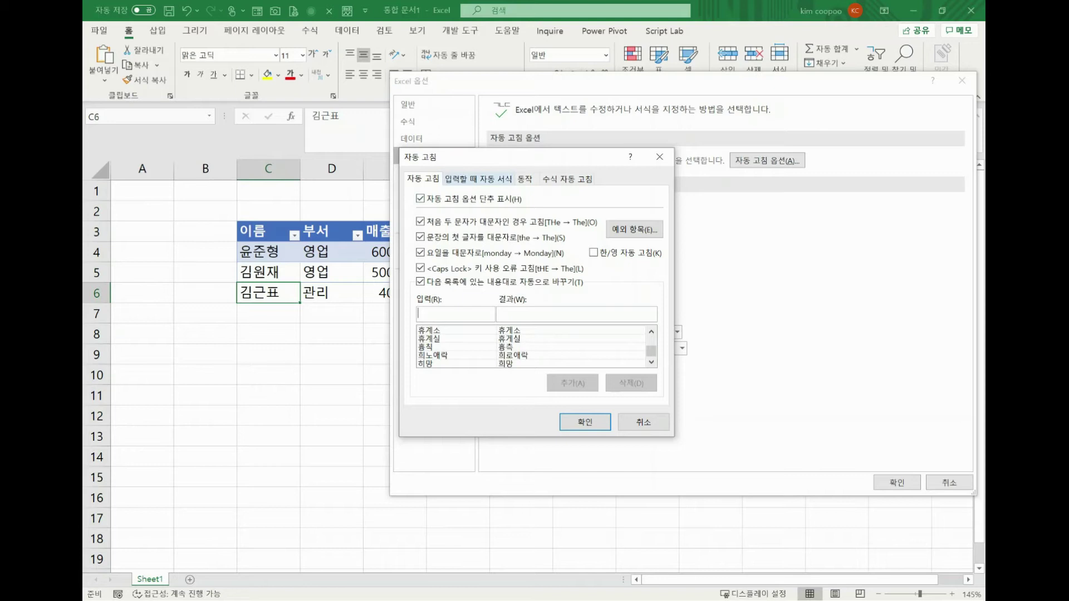
click(478, 179)
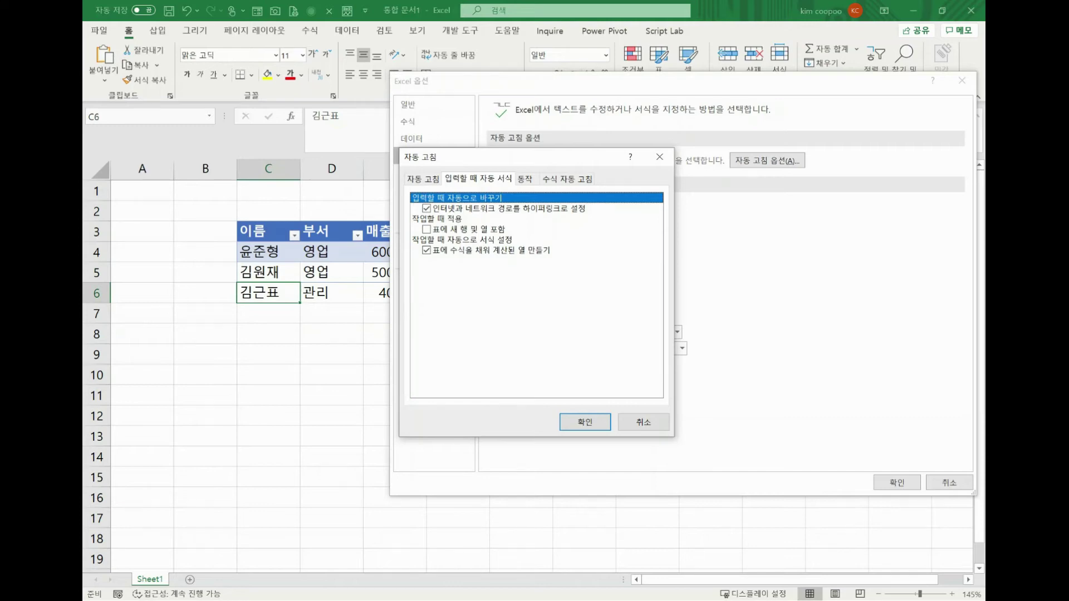
click(427, 229)
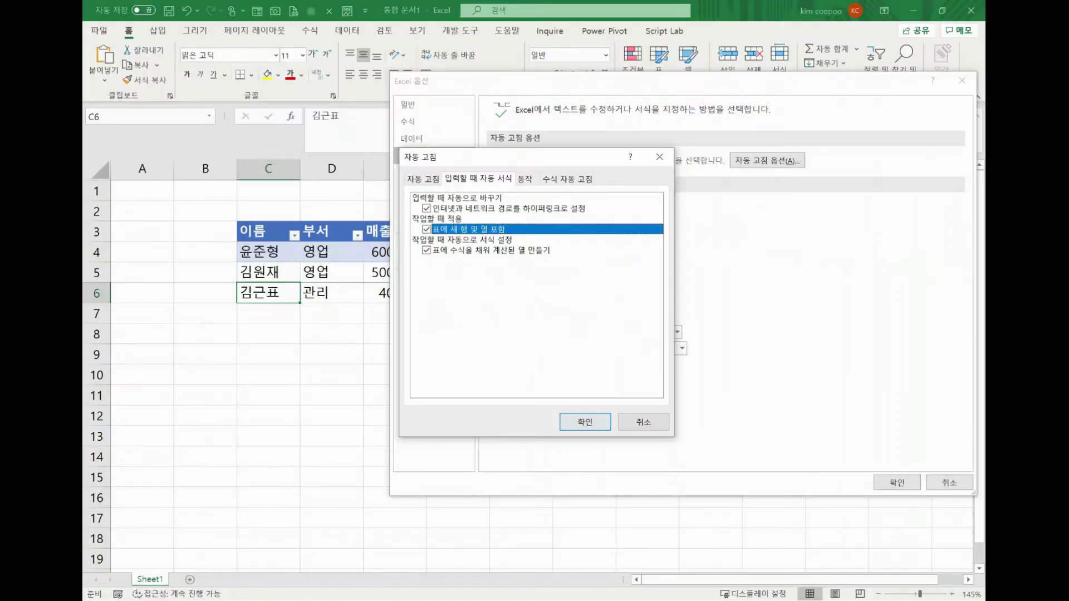
click(586, 421)
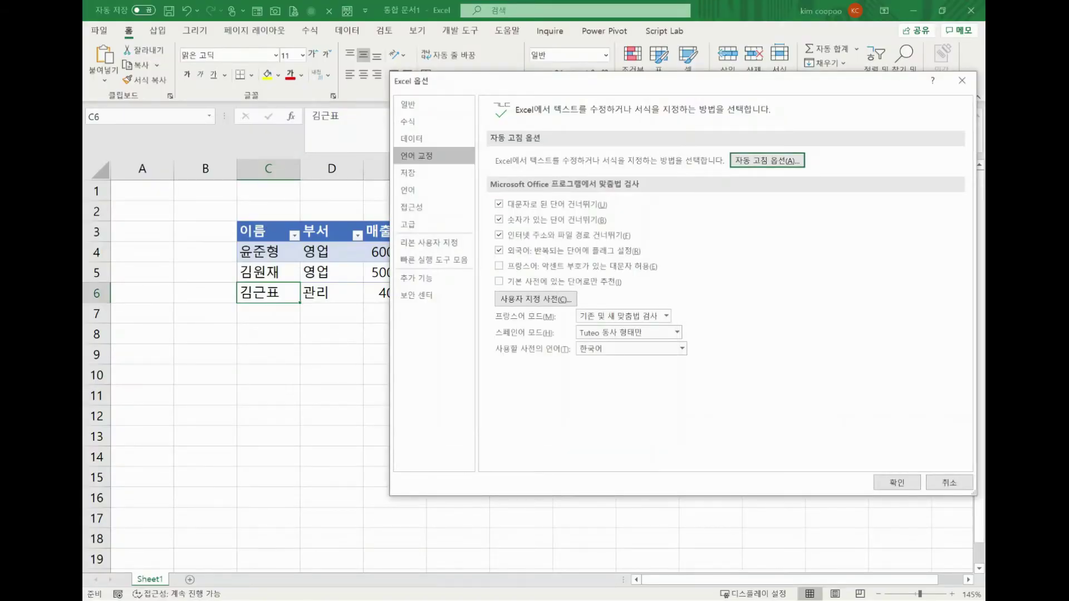
click(897, 482)
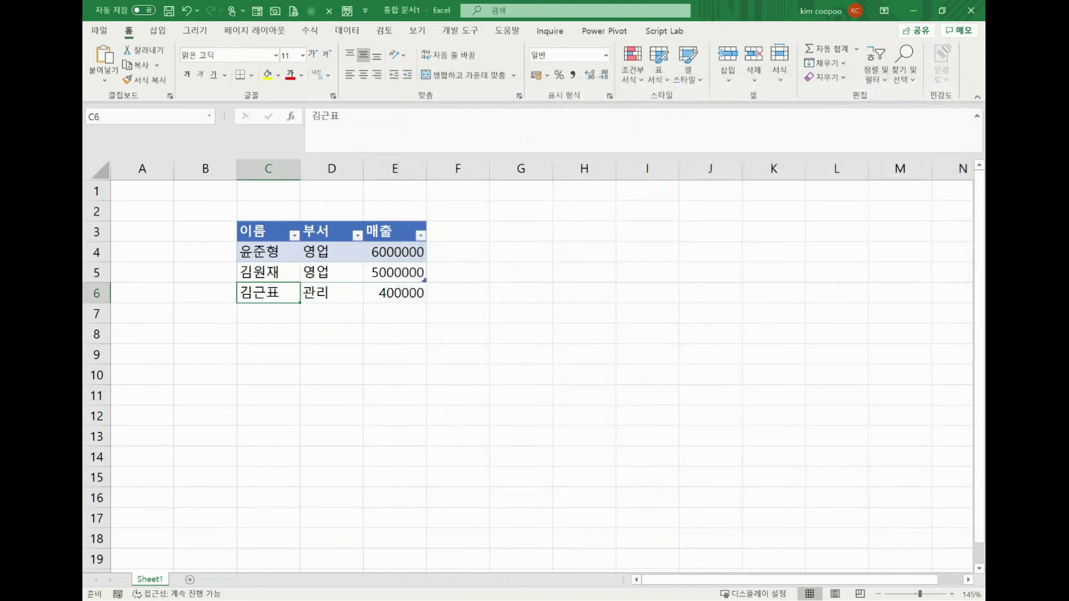
Step: Clear the record in C6:E6 below the table and enter the employee's name again in C6
click(522, 375)
drag(269, 293, 395, 293)
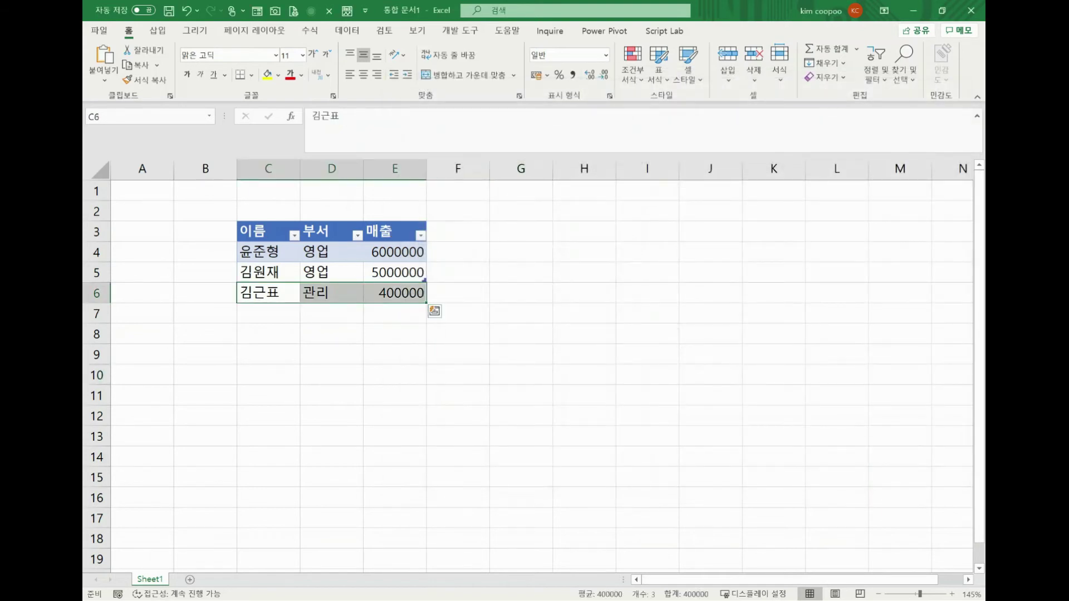
key(Delete)
click(268, 293)
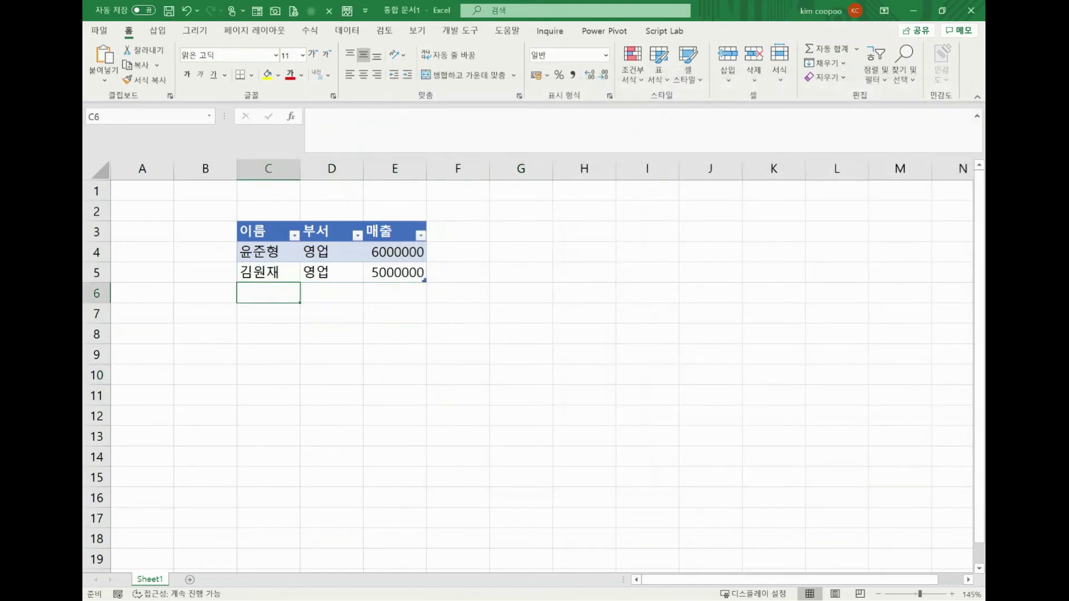
text(김근표)
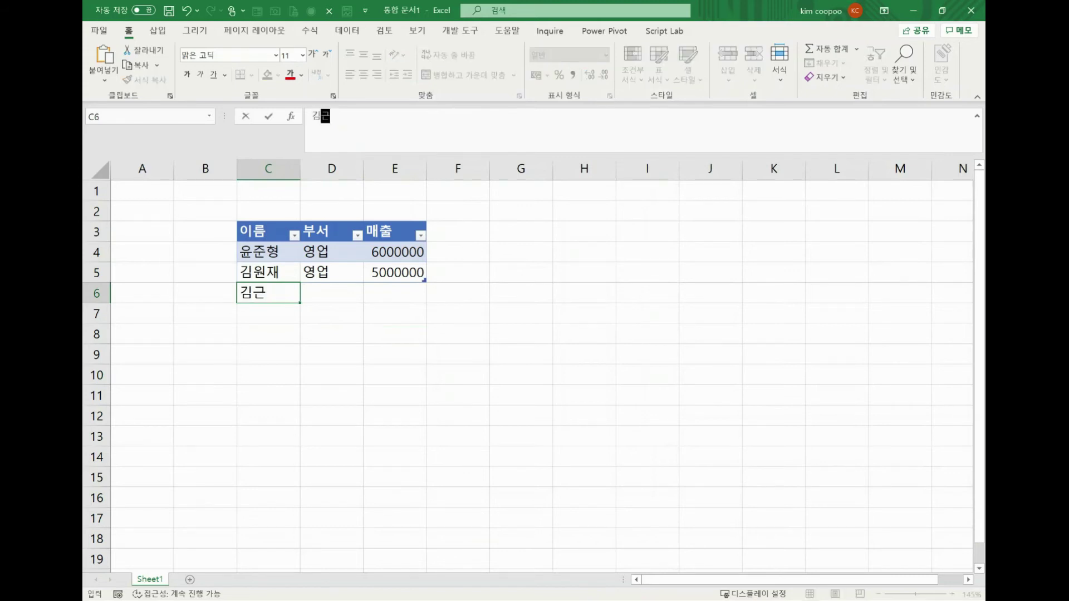
key(Tab)
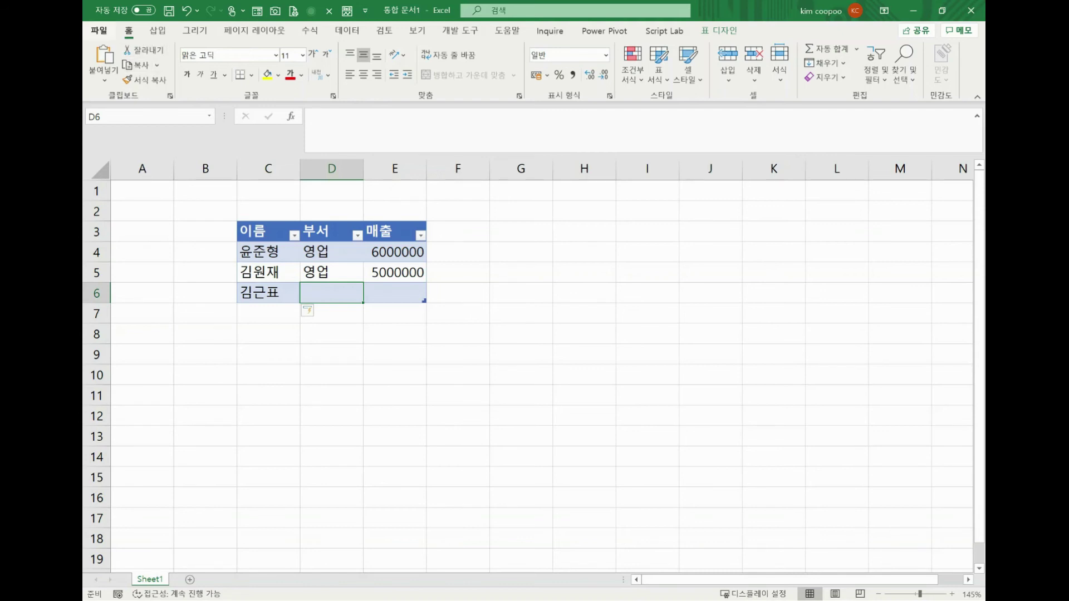
Step: Look through the general settings in the Excel options and close the dialog
click(99, 30)
click(117, 577)
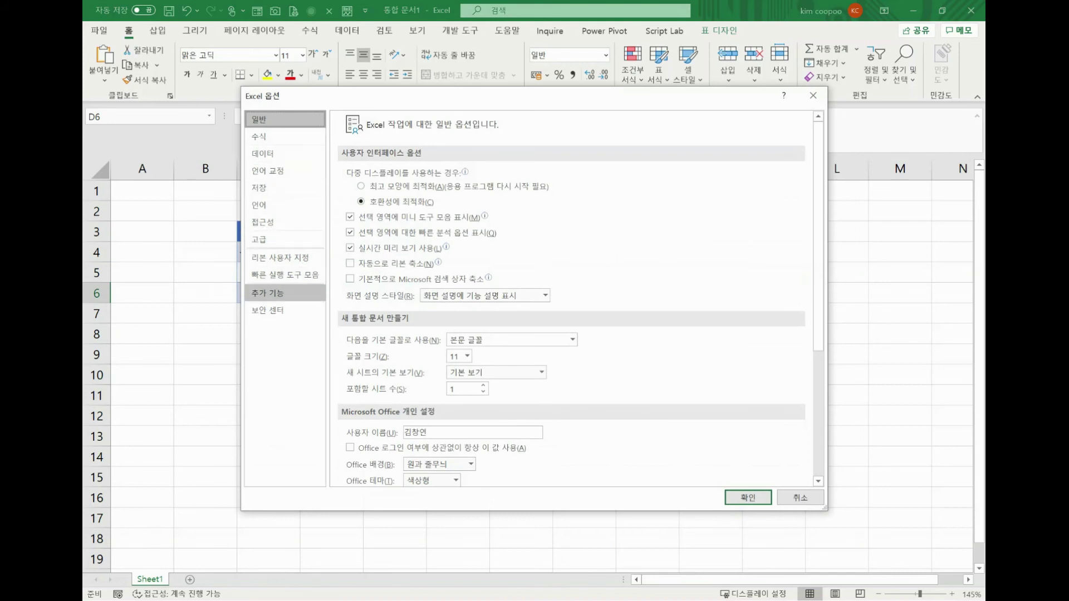
scroll(473, 390, down, 2)
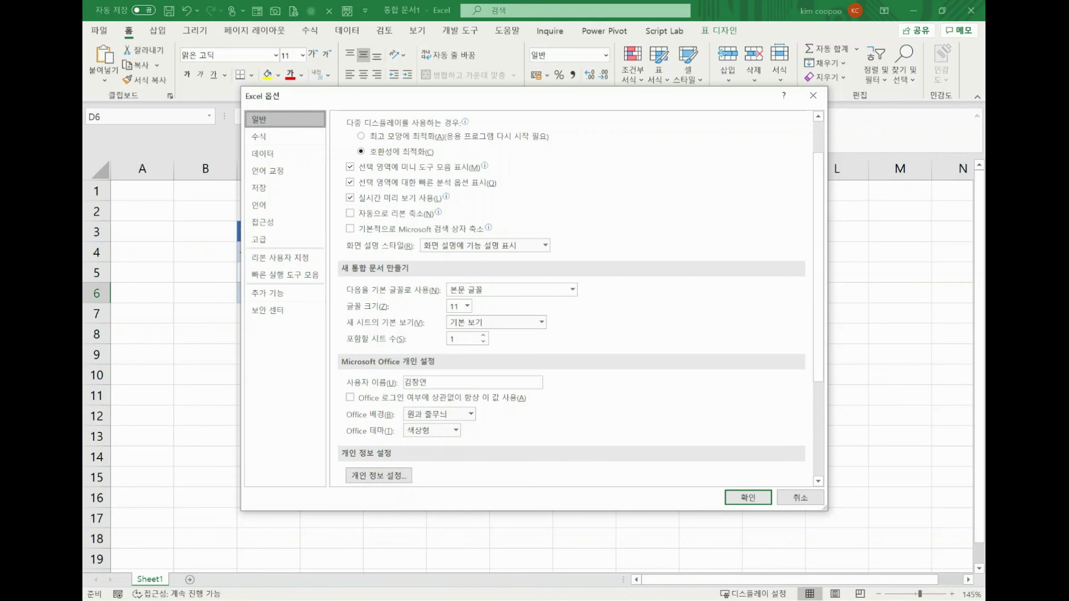
click(813, 95)
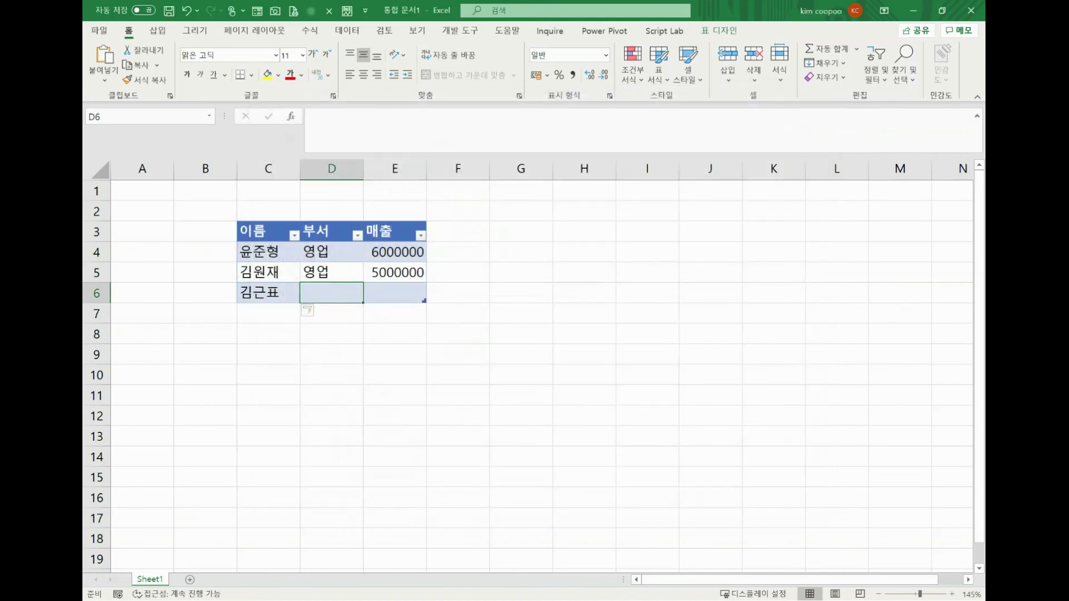
Step: Add a column headed 주소 in F3, directly beside the table's 매출 column
click(395, 355)
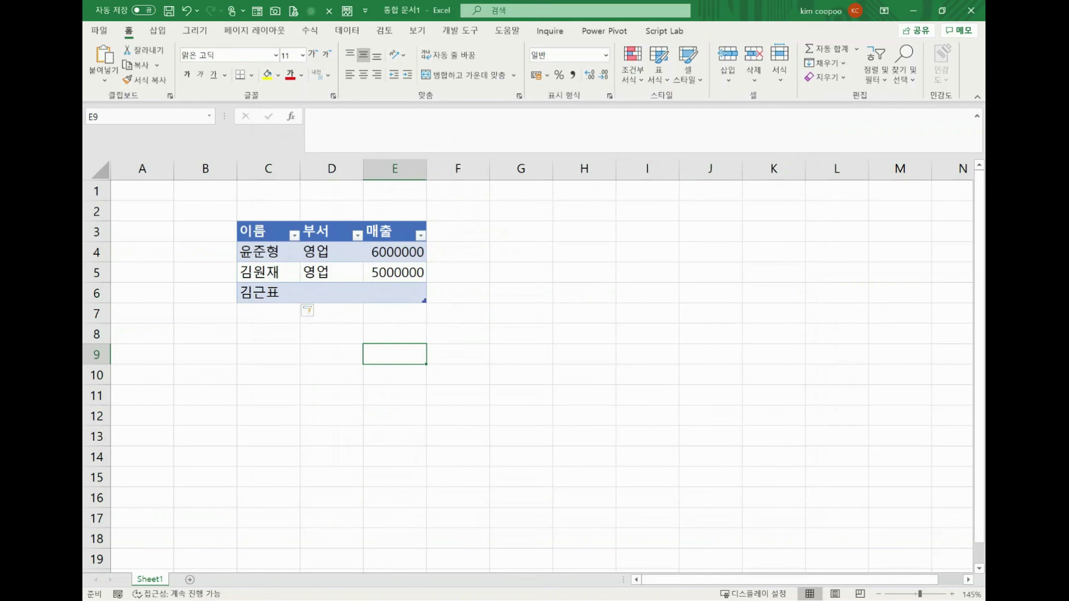
click(457, 232)
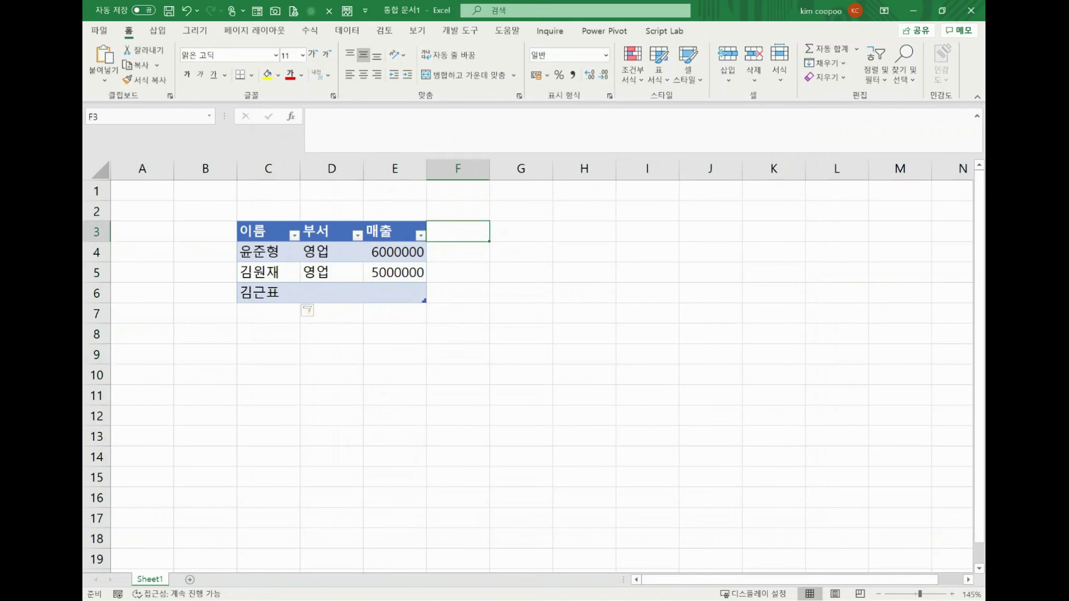
text(주소)
key(Return)
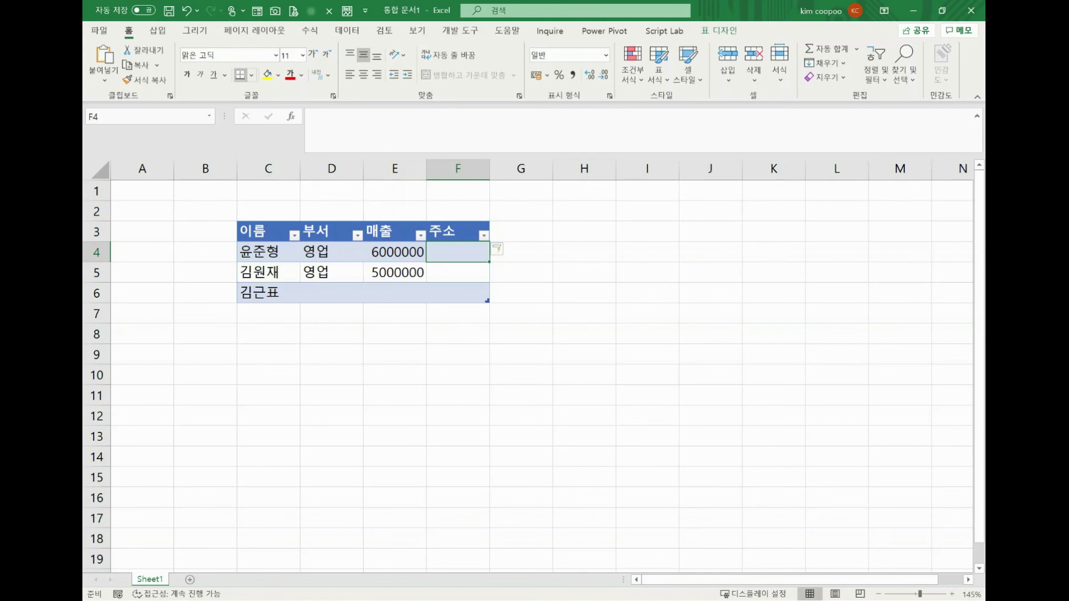
Step: Open the AutoCorrect options from the proofing settings in the Excel options
key(alt+f)
key(t)
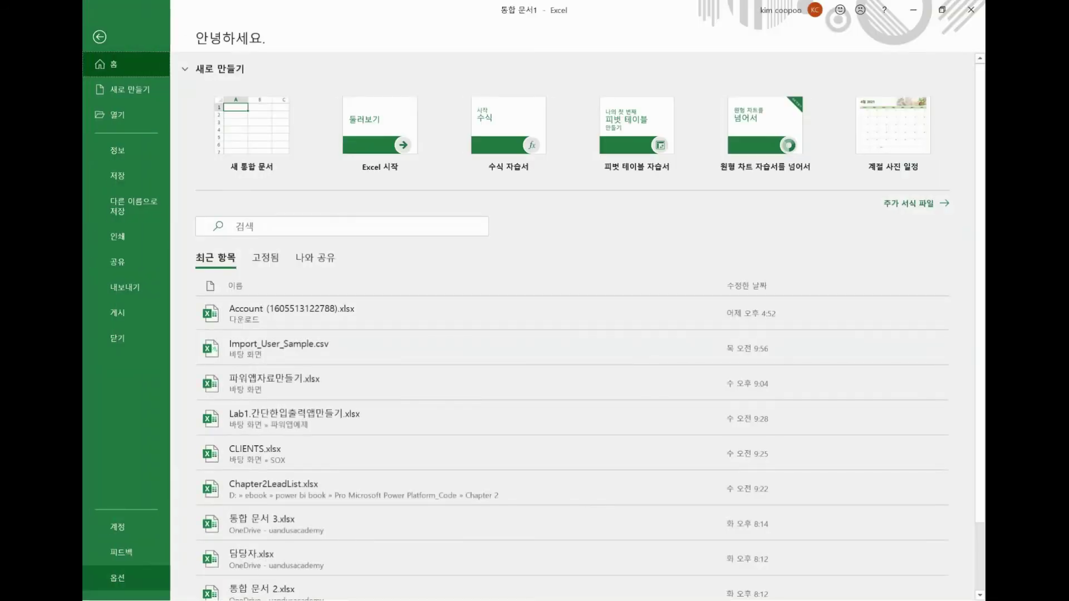
click(268, 171)
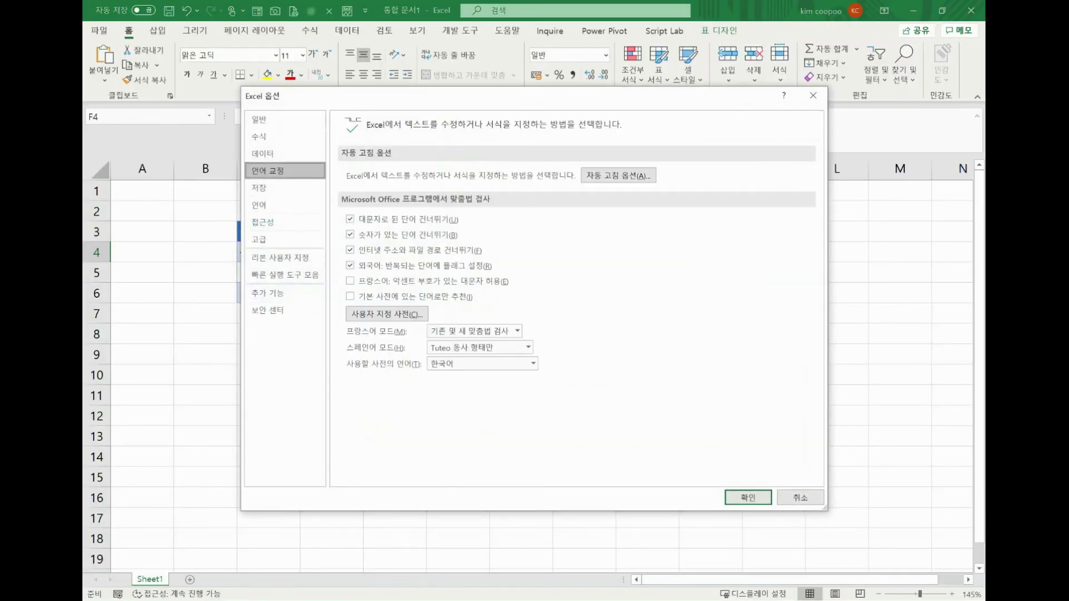
key(alt+a)
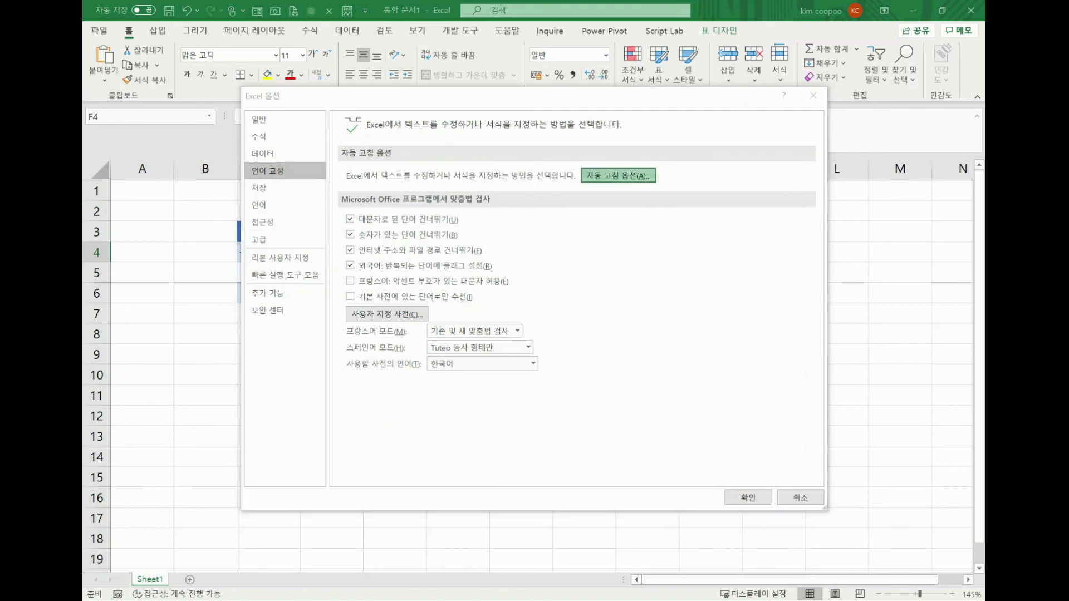